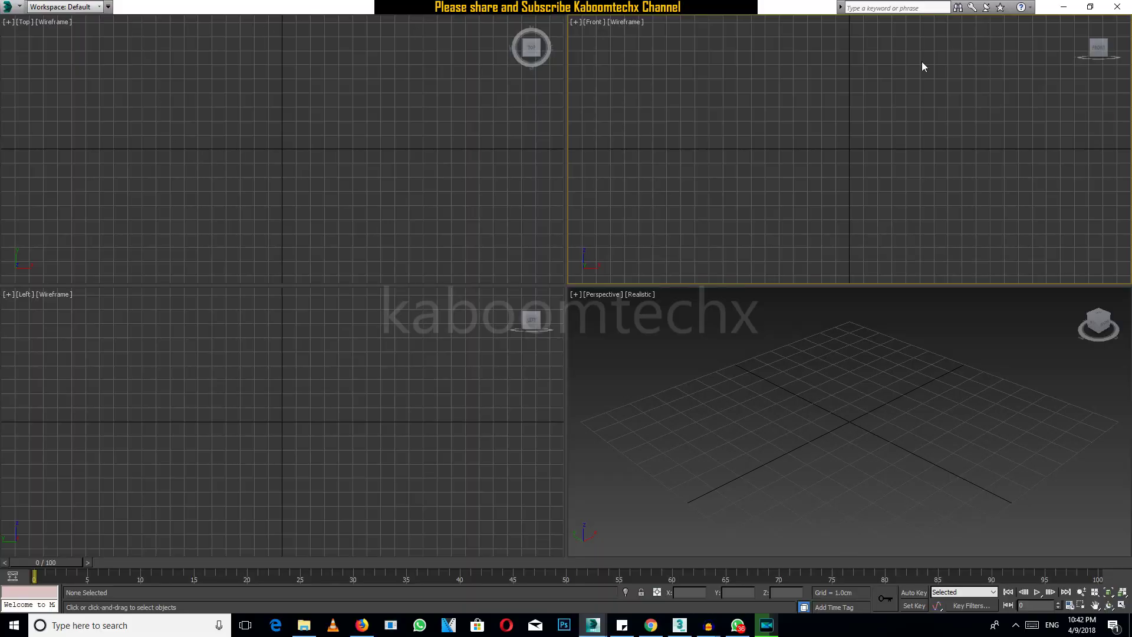
# Step: Quit 3ds Max 2014 without saving the scene and show the desktop
pyautogui.click(1114, 7)
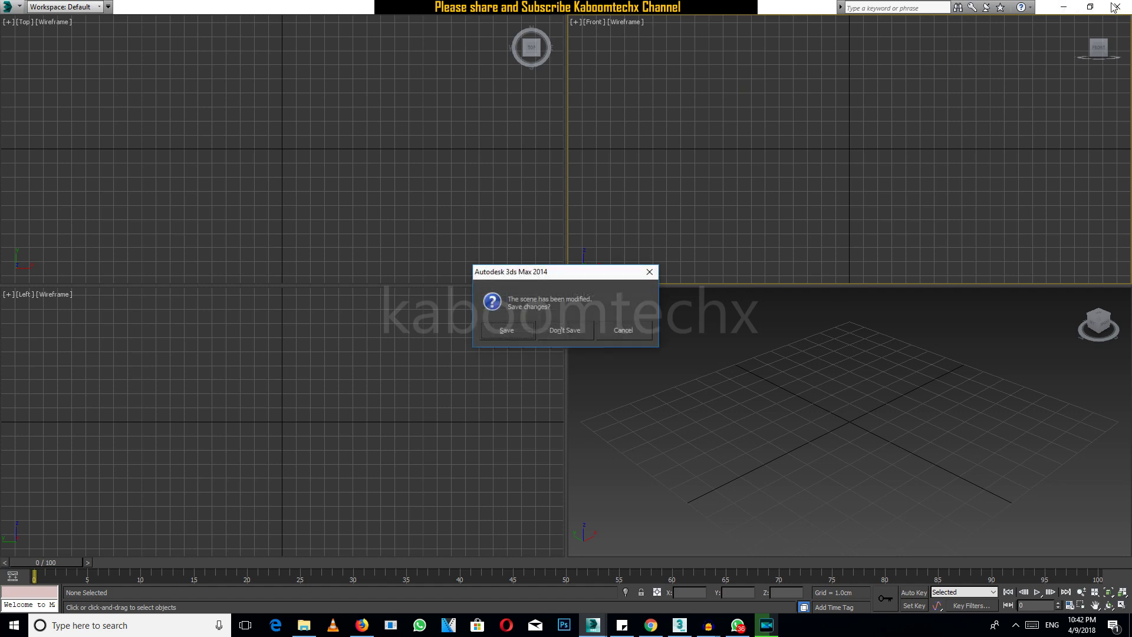
pyautogui.click(589, 328)
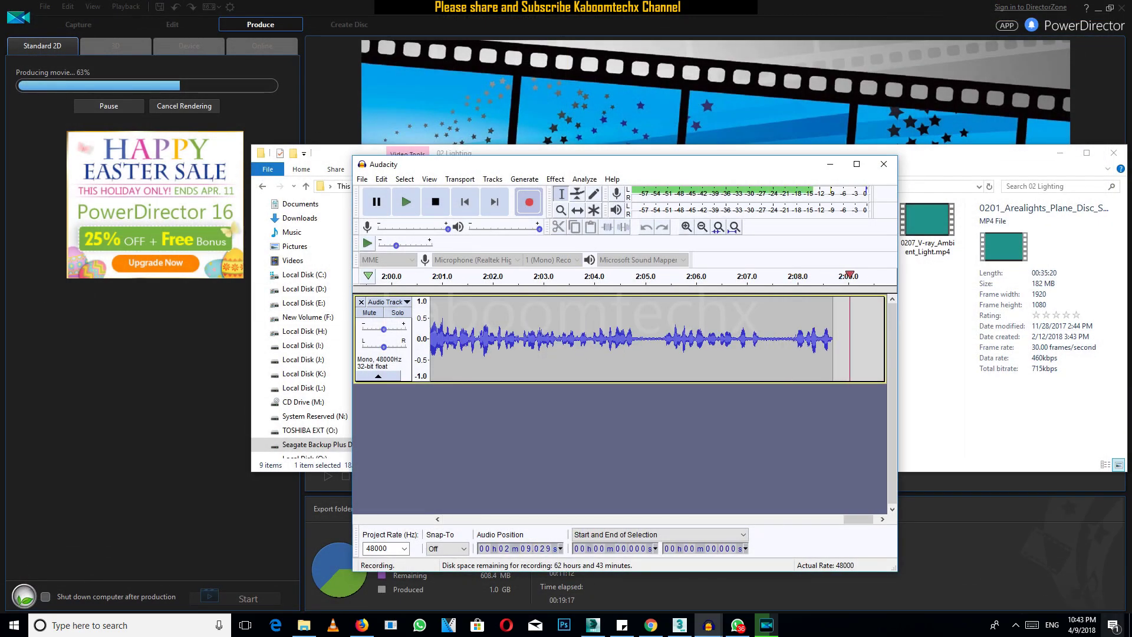
pyautogui.press('super+d')
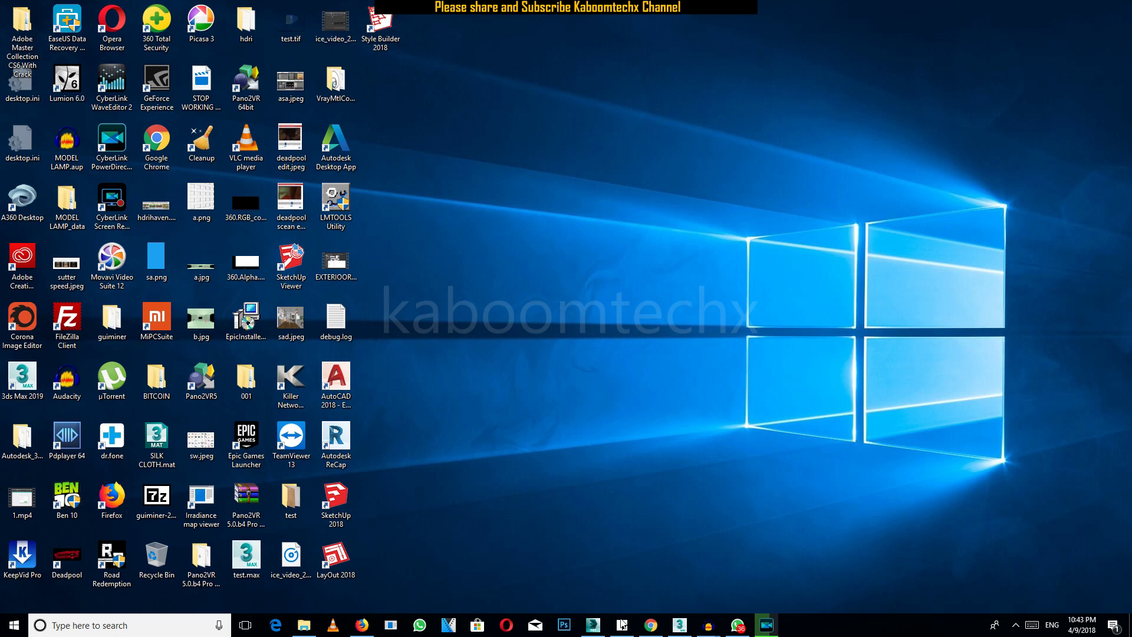
# Step: Close the remaining 3ds Max window from the taskbar and bring back the folder window
pyautogui.rightClick(602, 623)
pyautogui.click(606, 629)
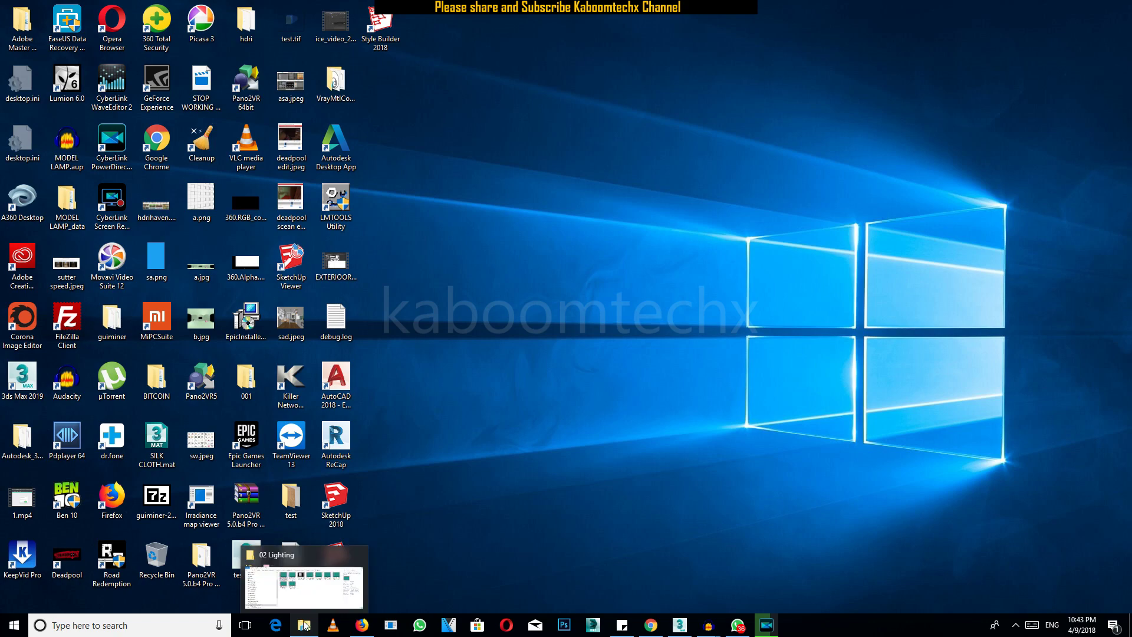
pyautogui.click(309, 592)
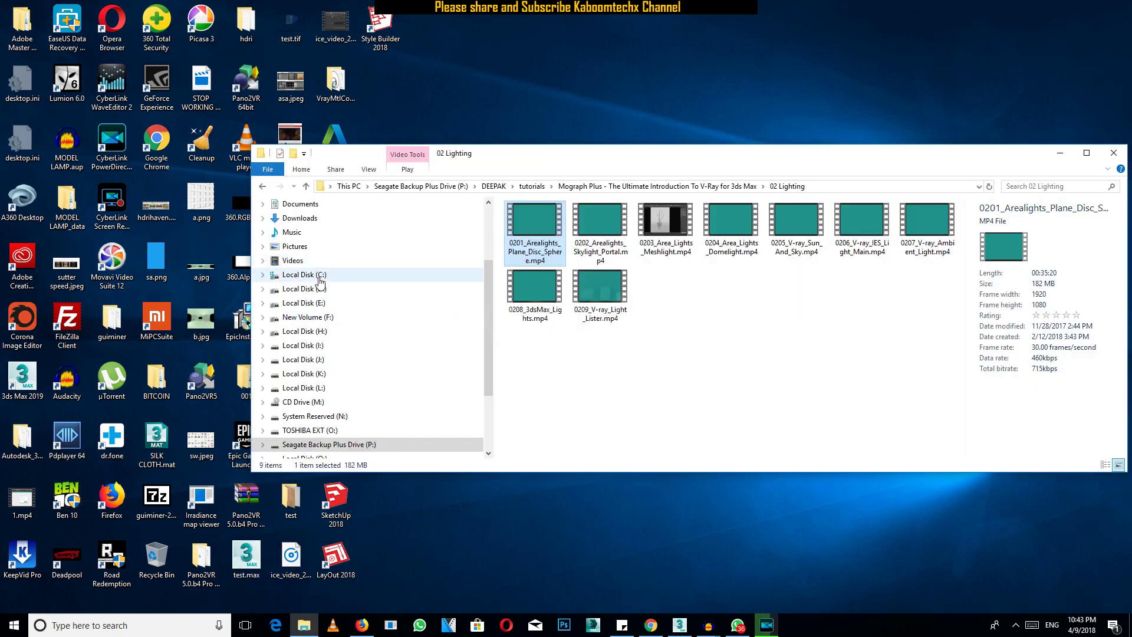
# Step: Maximize the File Explorer window and open Local Disk (C:) from This PC
pyautogui.click(300, 275)
pyautogui.doubleClick(607, 164)
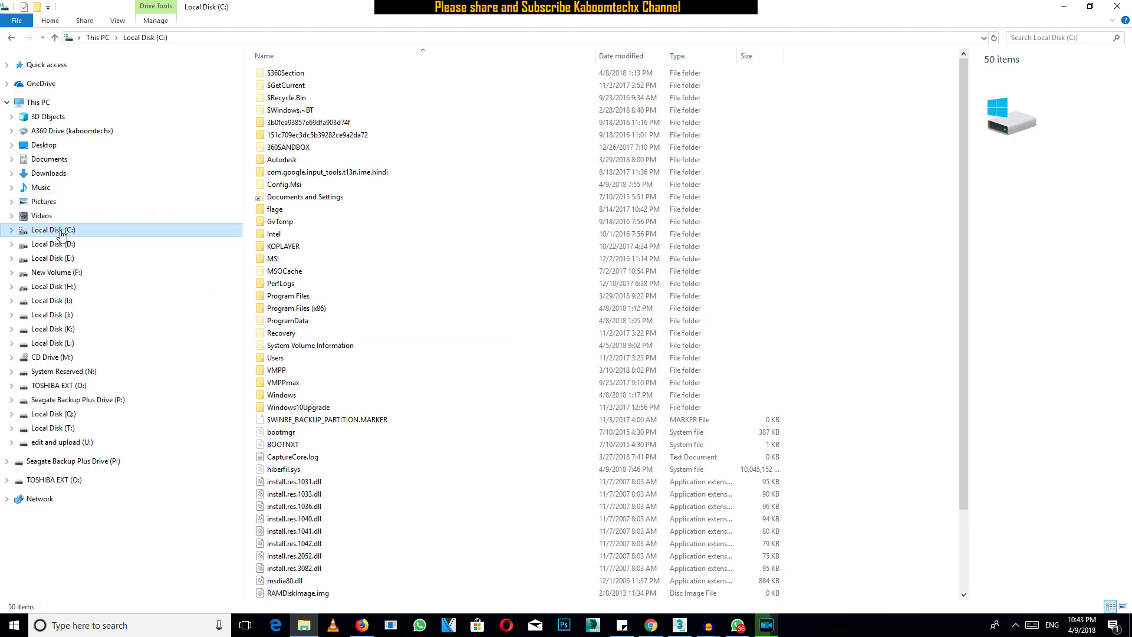
pyautogui.click(97, 37)
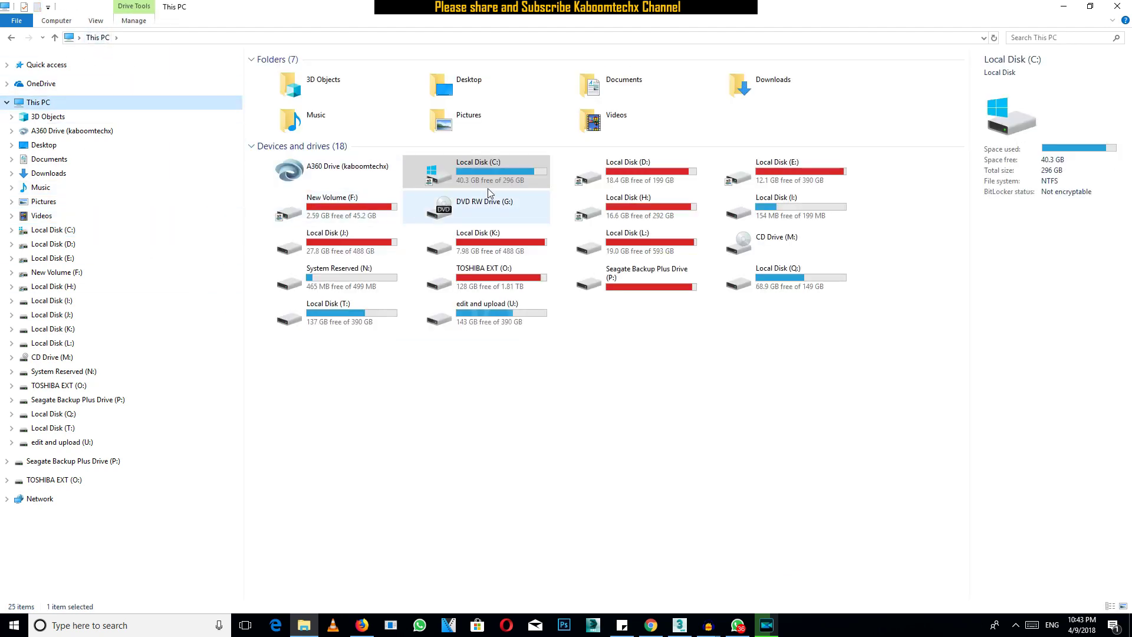
pyautogui.doubleClick(481, 168)
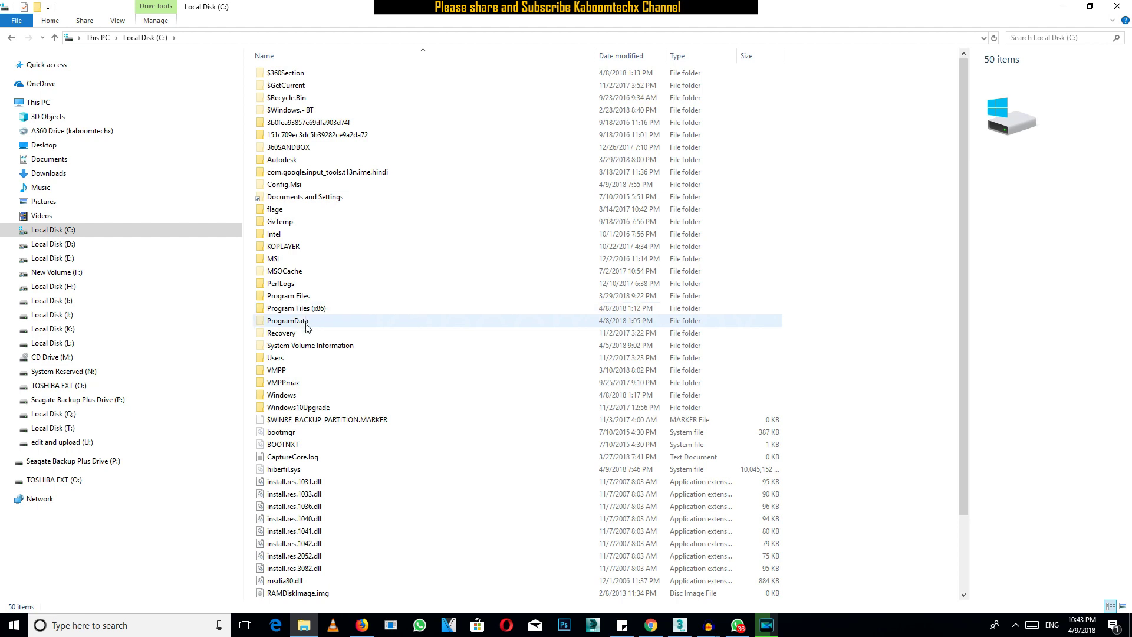
# Step: Open the Users folder and then the current user's profile folder
pyautogui.click(276, 362)
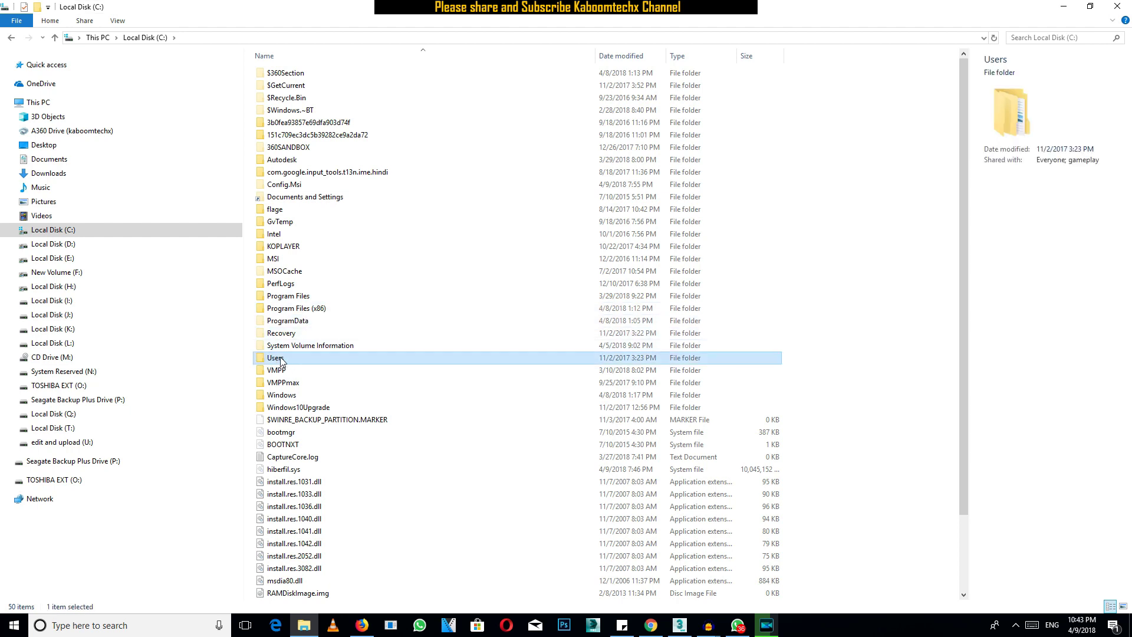
pyautogui.doubleClick(307, 360)
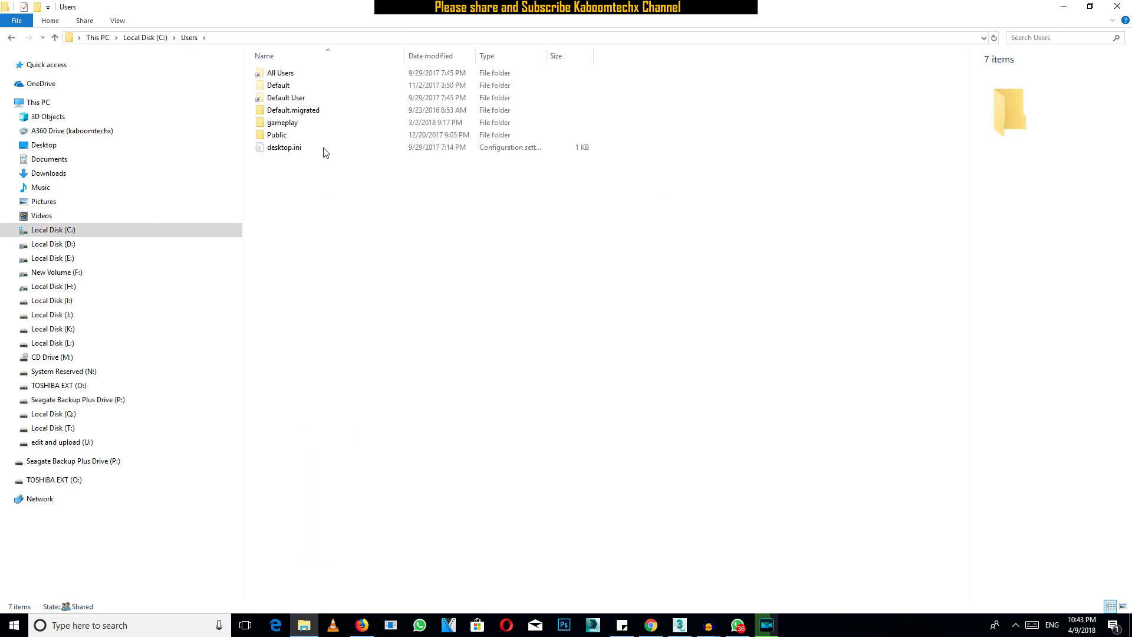
pyautogui.click(270, 125)
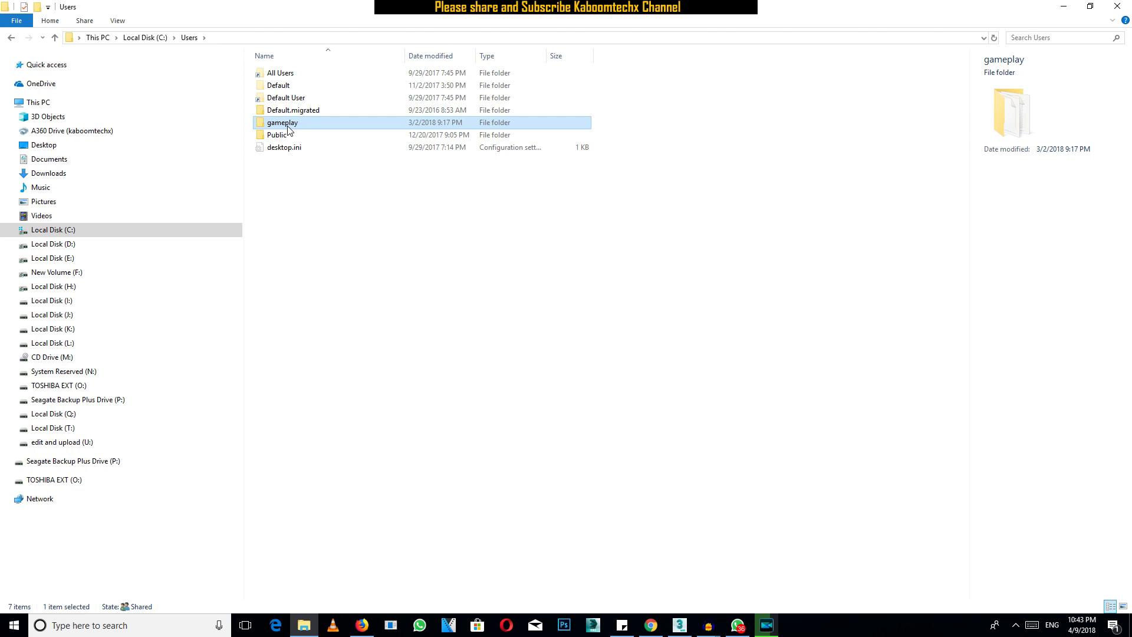
pyautogui.moveTo(283, 122)
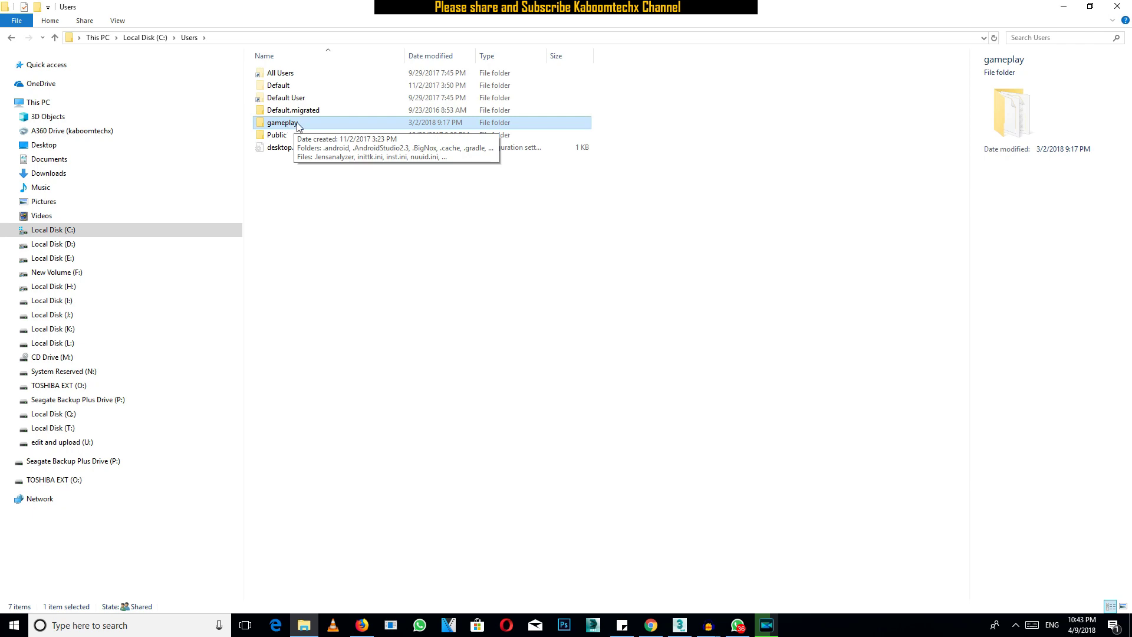
pyautogui.click(14, 625)
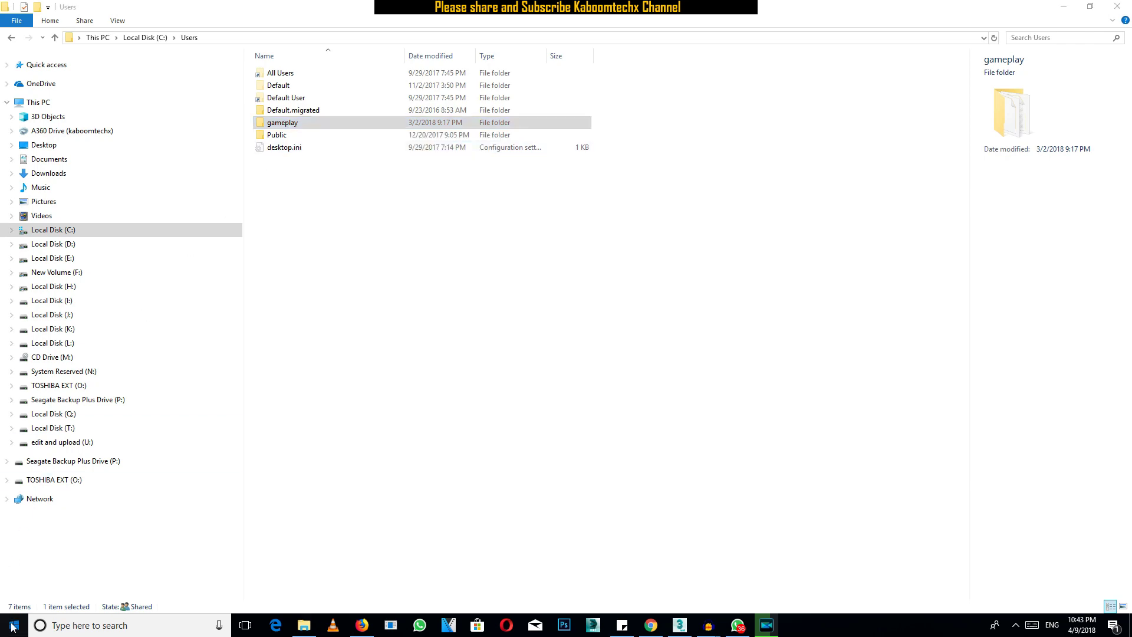
pyautogui.press('Escape')
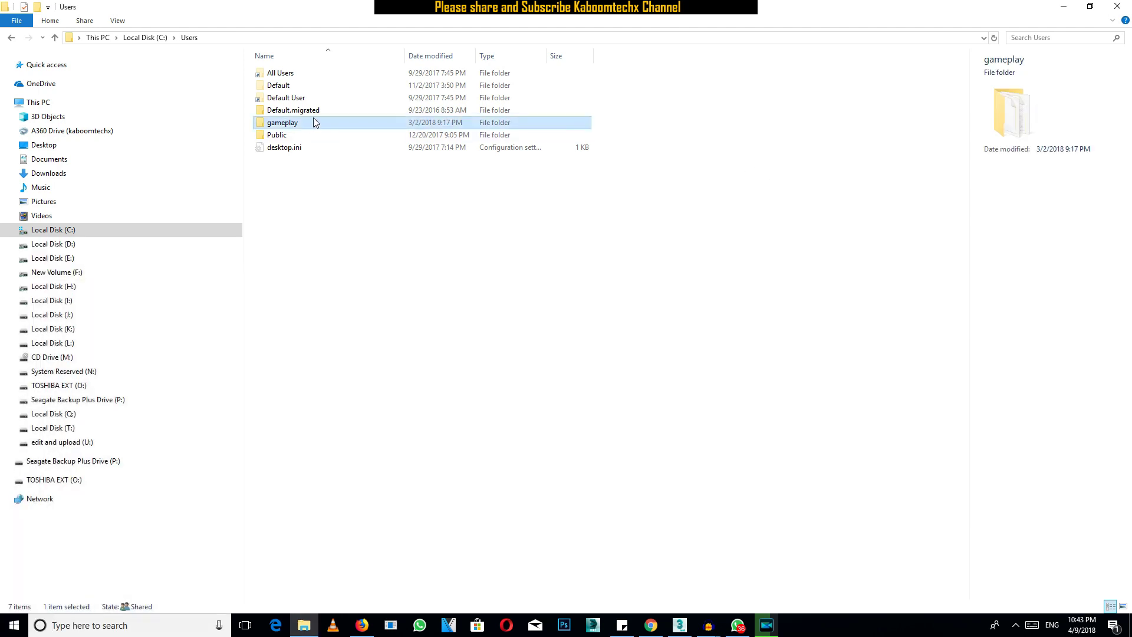
pyautogui.click(456, 239)
pyautogui.doubleClick(282, 122)
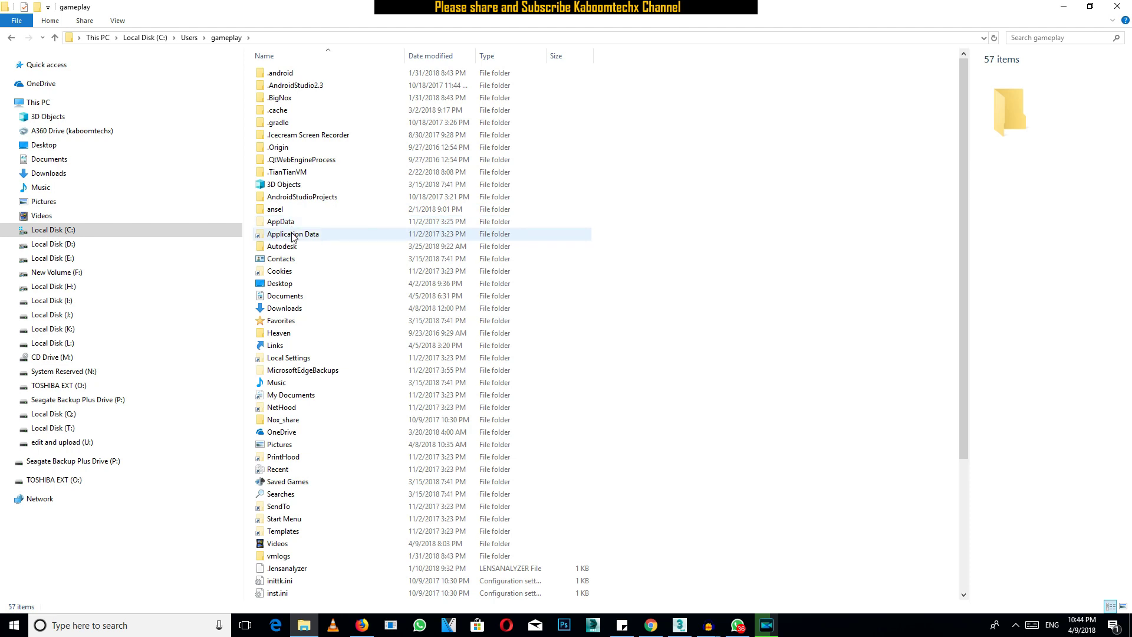
# Step: Go through AppData, Local, Autodesk and 3dsMax into 2014 - 64bit, and select the ENU folder
pyautogui.click(283, 226)
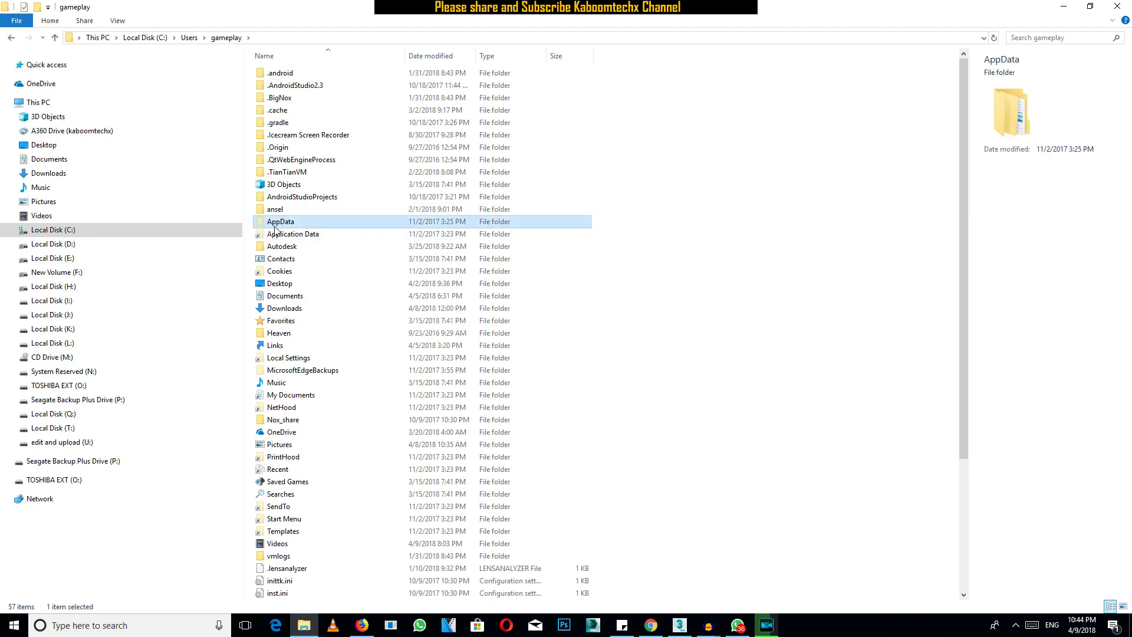
pyautogui.doubleClick(275, 229)
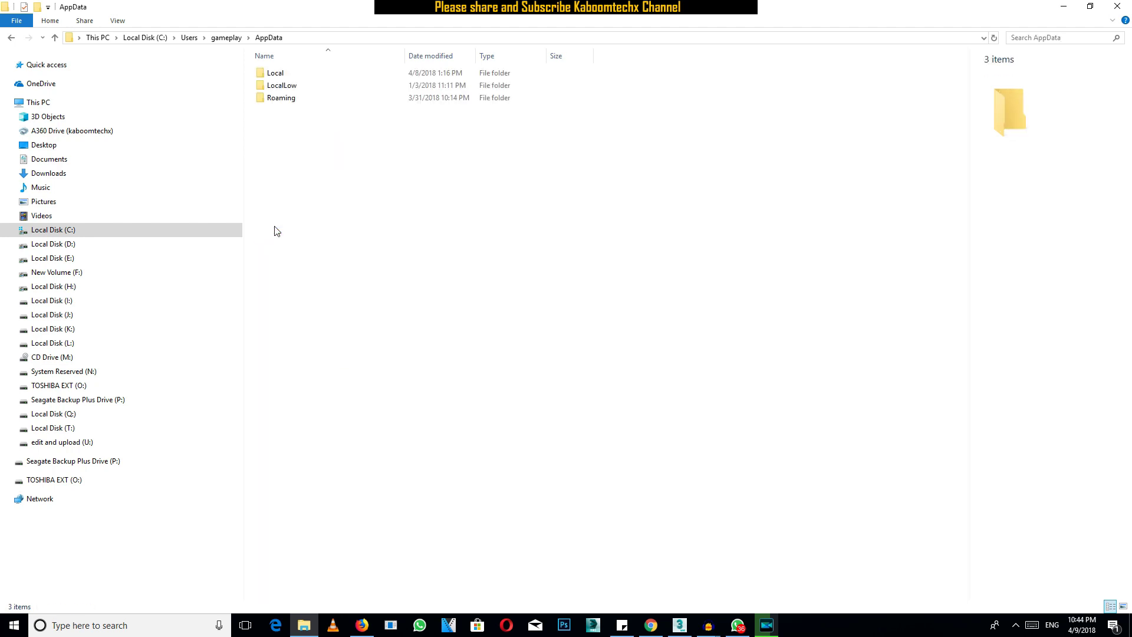
pyautogui.doubleClick(301, 77)
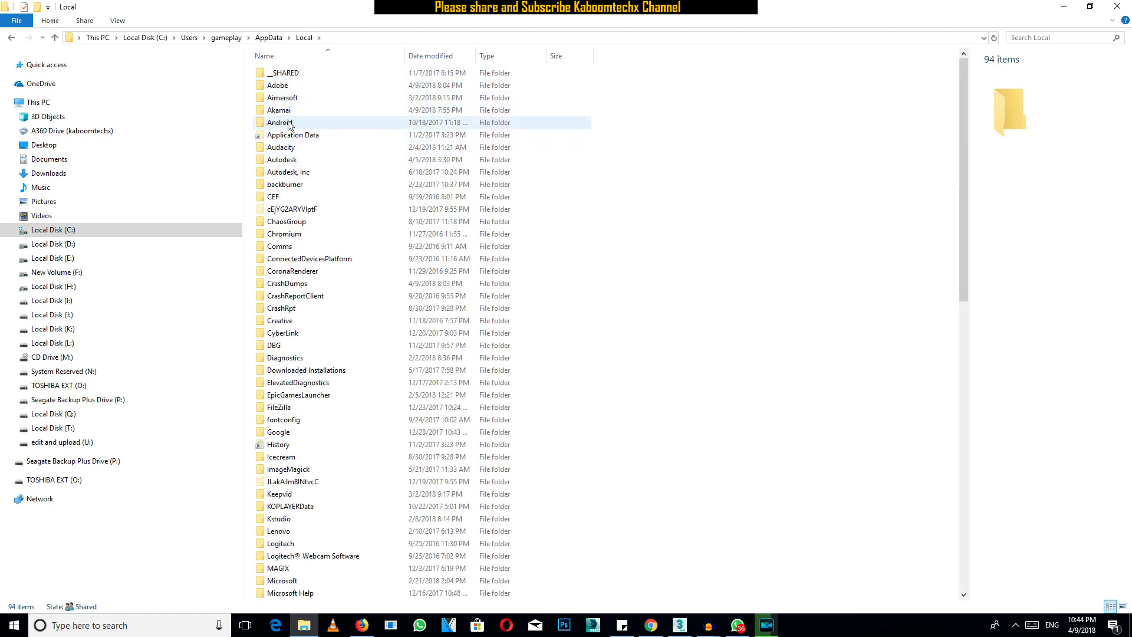
pyautogui.click(262, 162)
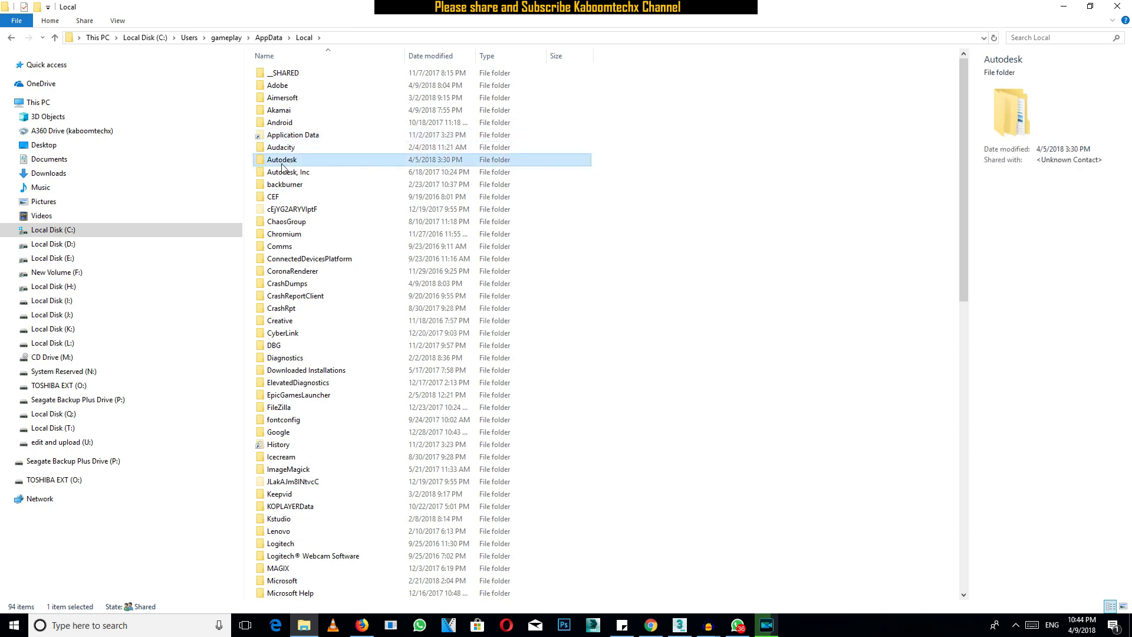
pyautogui.doubleClick(286, 165)
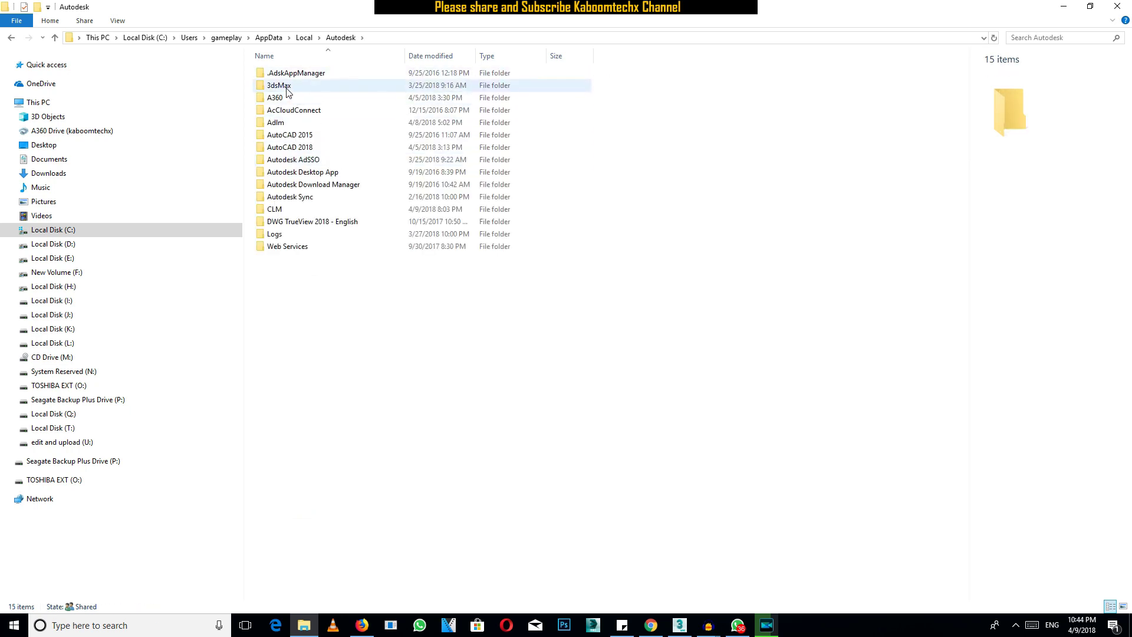
pyautogui.click(286, 90)
pyautogui.doubleClick(287, 89)
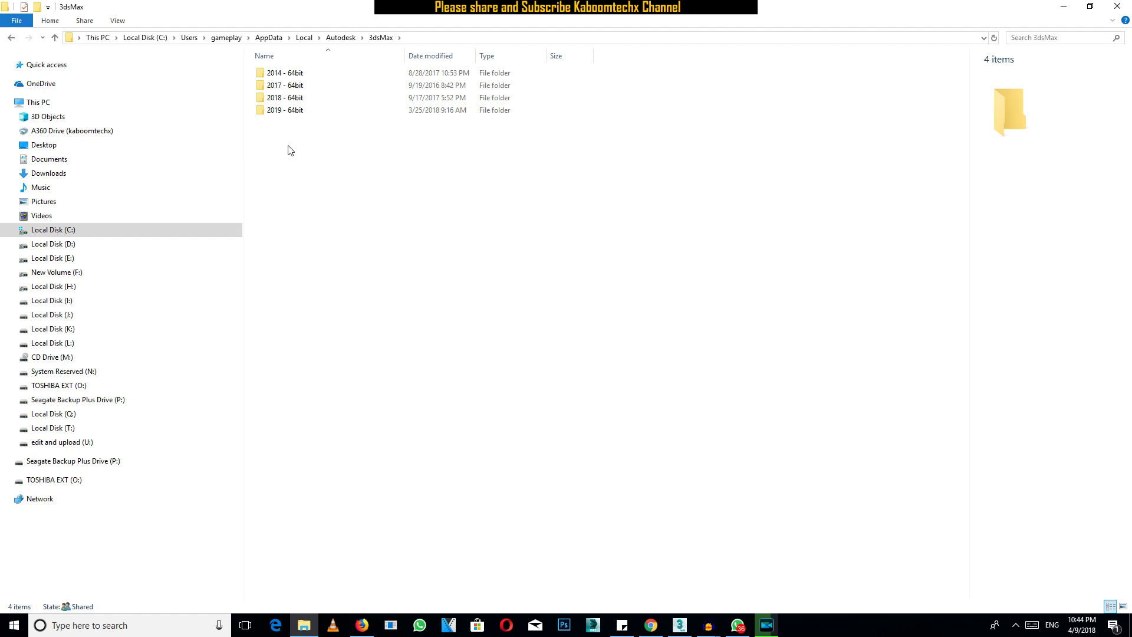
pyautogui.click(283, 77)
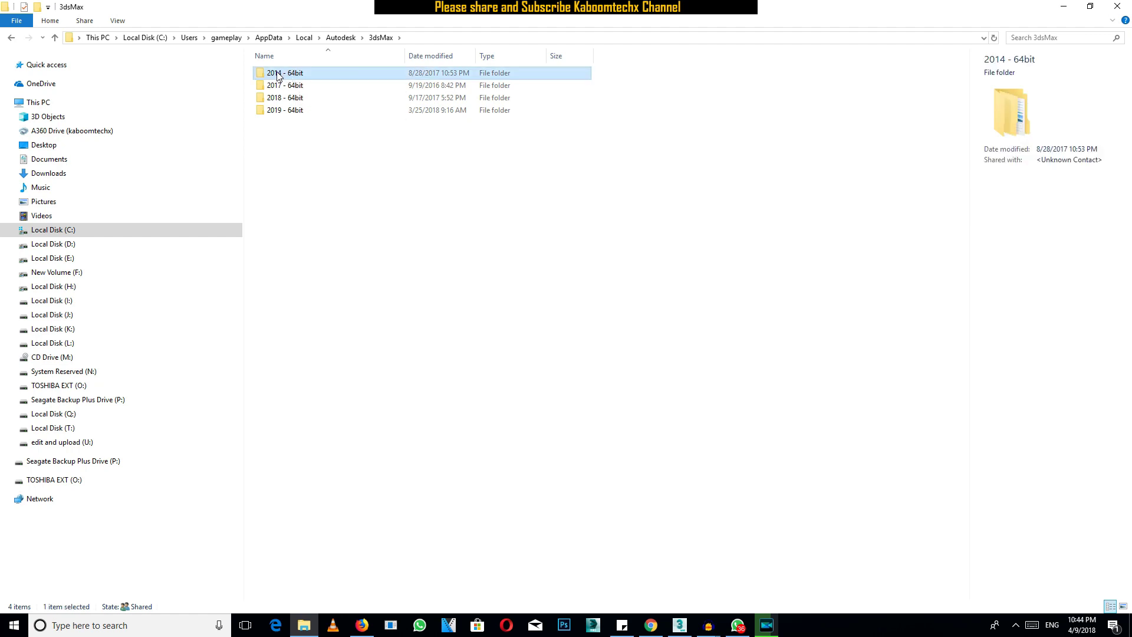
pyautogui.doubleClick(277, 76)
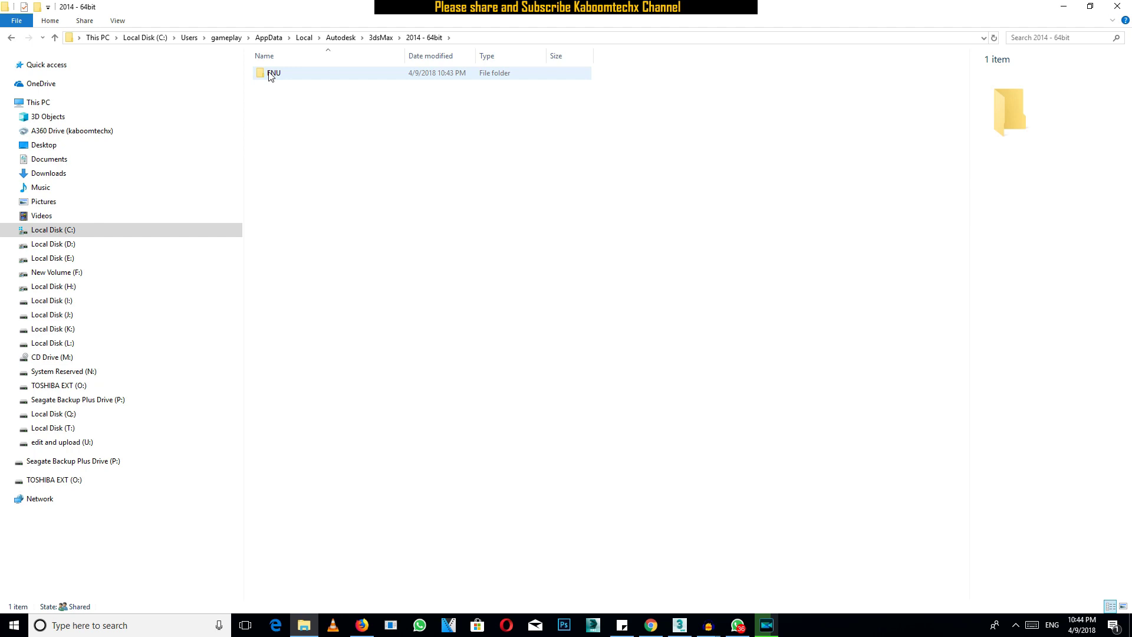
pyautogui.click(270, 76)
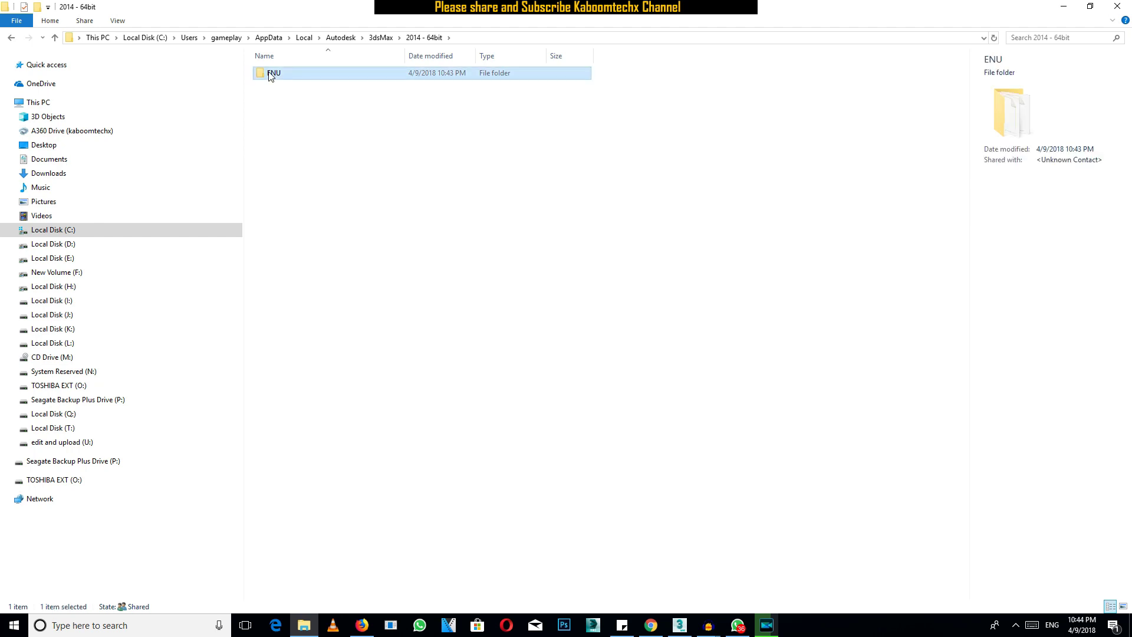
# Step: Delete the ENU folder and relaunch 3ds Max 2014 from the taskbar
pyautogui.rightClick(272, 76)
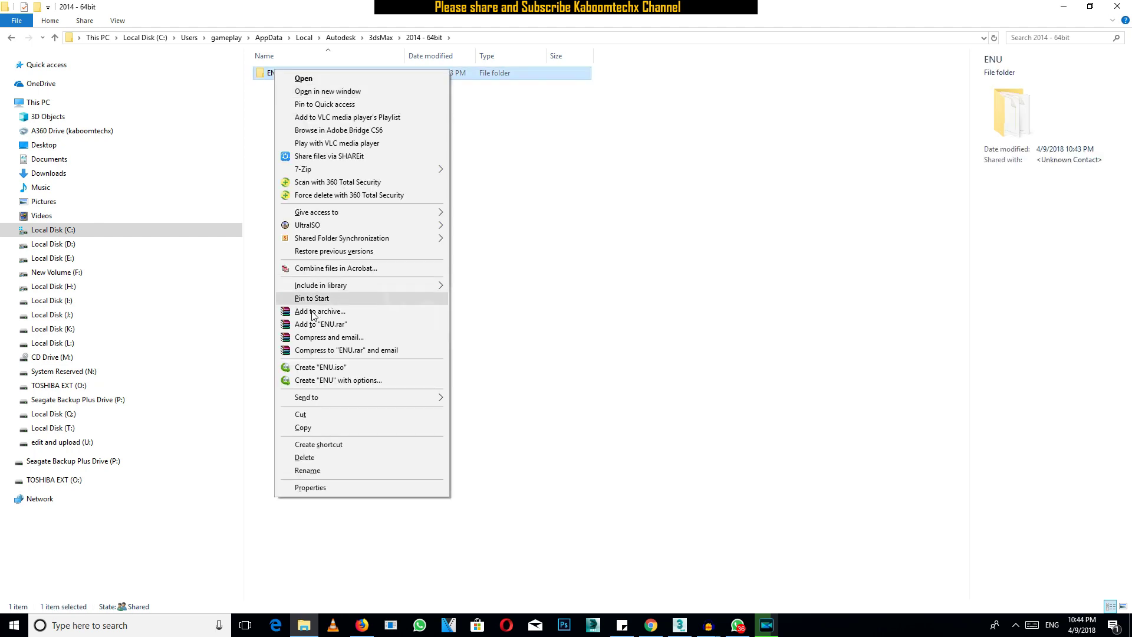
pyautogui.click(596, 252)
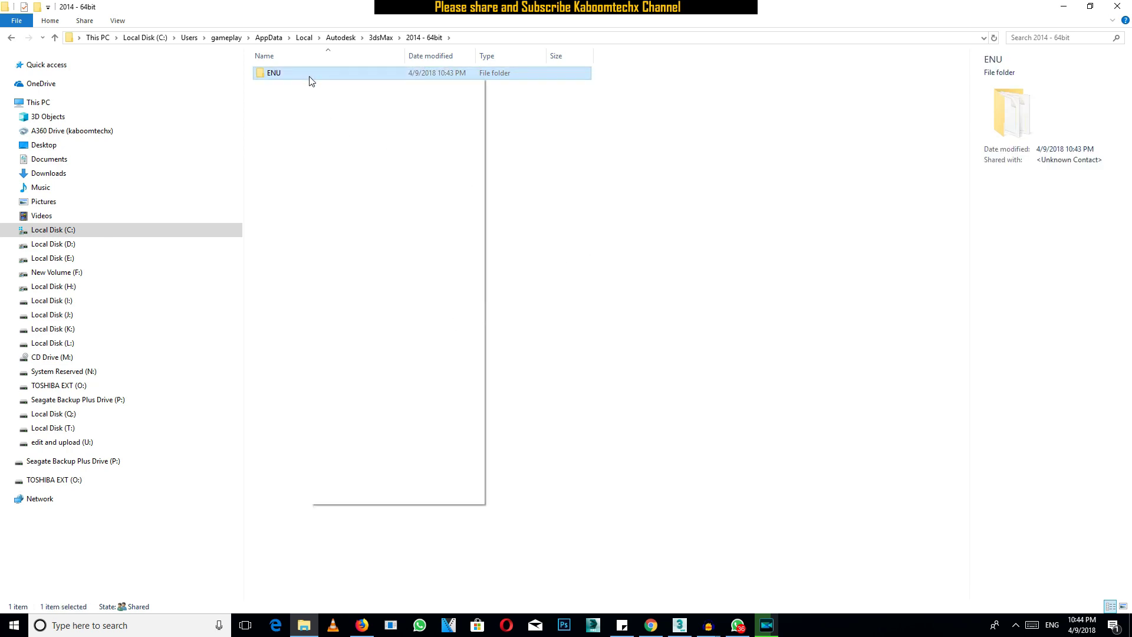
pyautogui.rightClick(308, 76)
pyautogui.click(372, 465)
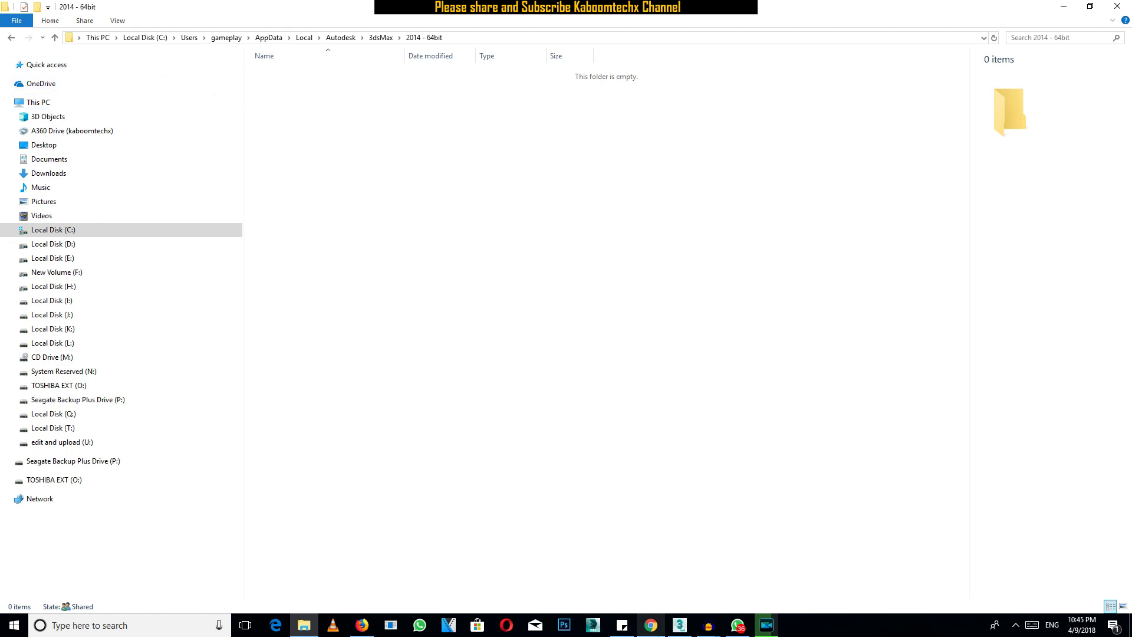
pyautogui.click(594, 626)
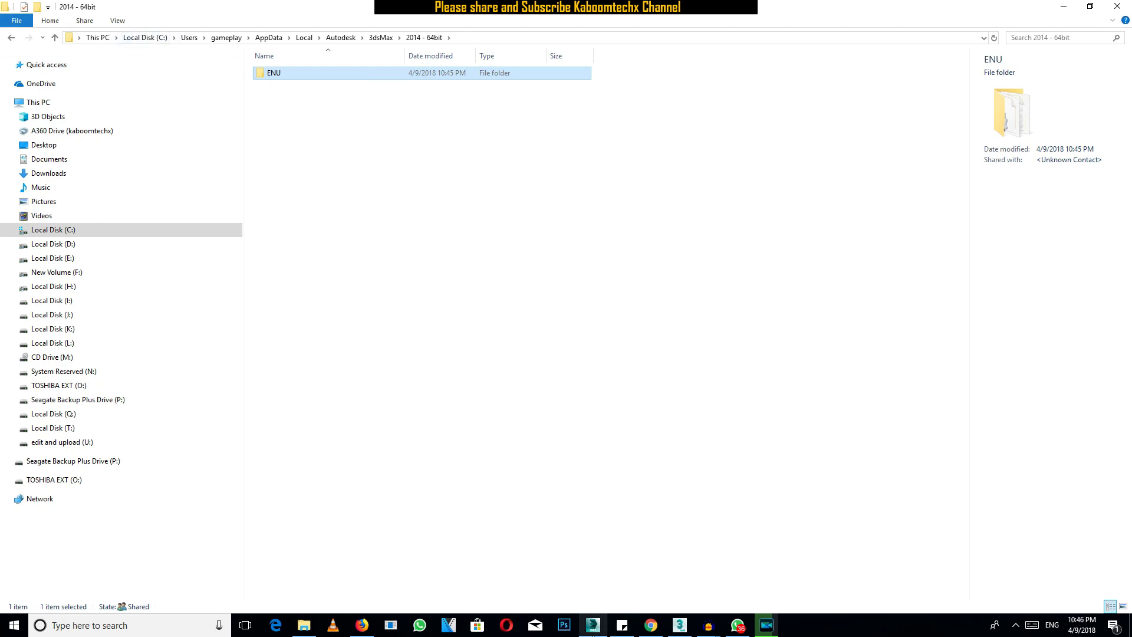
pyautogui.moveTo(592, 625)
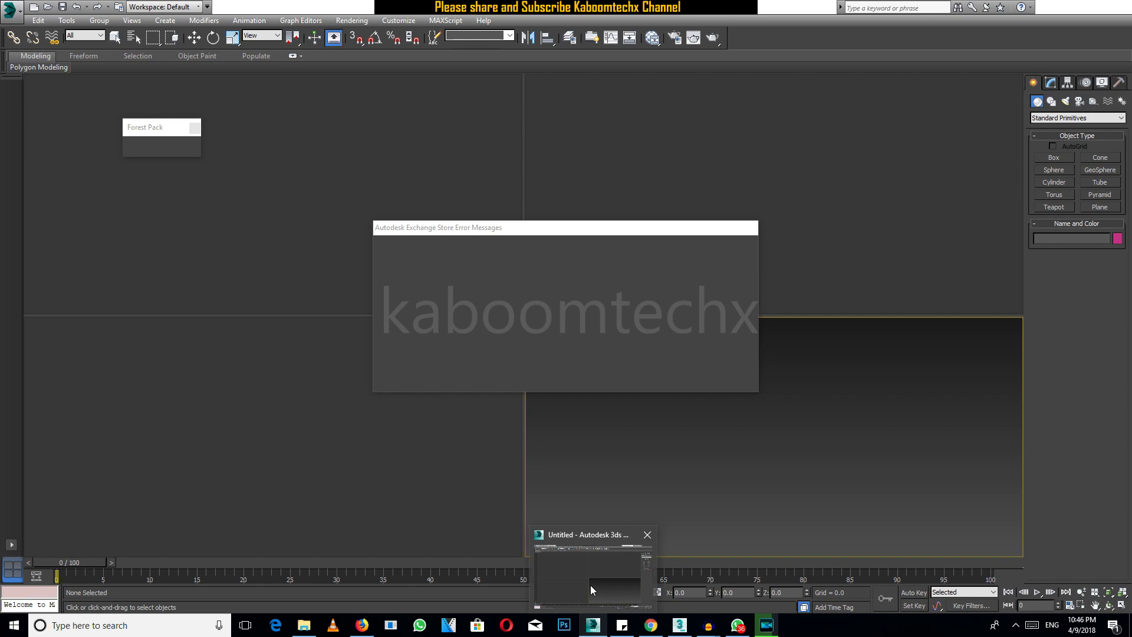
# Step: Switch to the starting 3ds Max window and close the Exchange Store error message
pyautogui.click(589, 585)
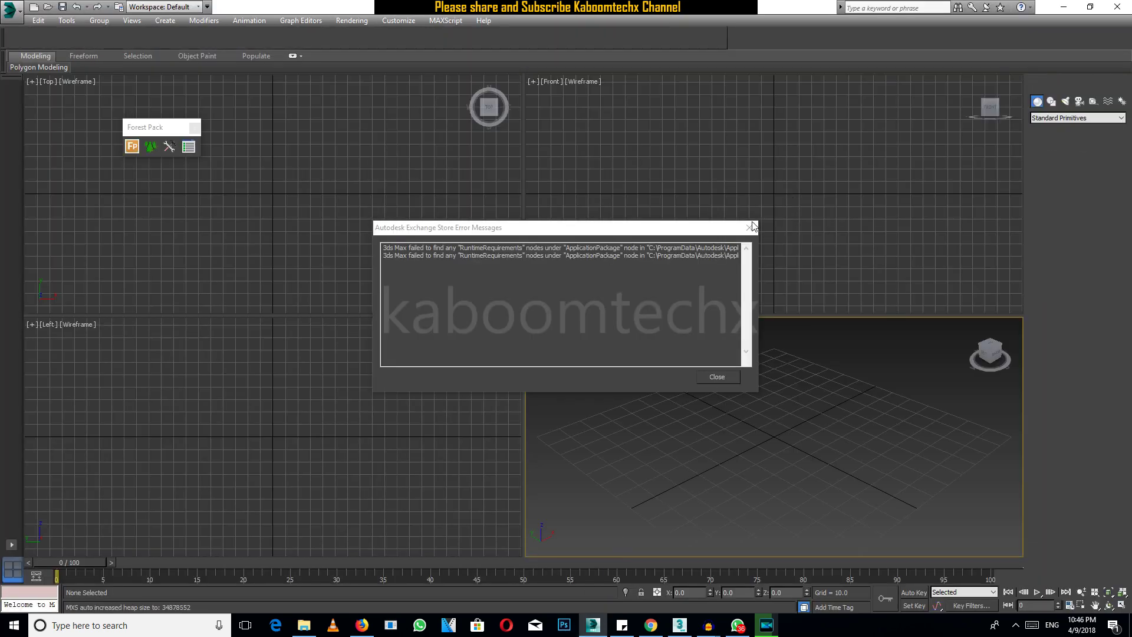
pyautogui.click(718, 379)
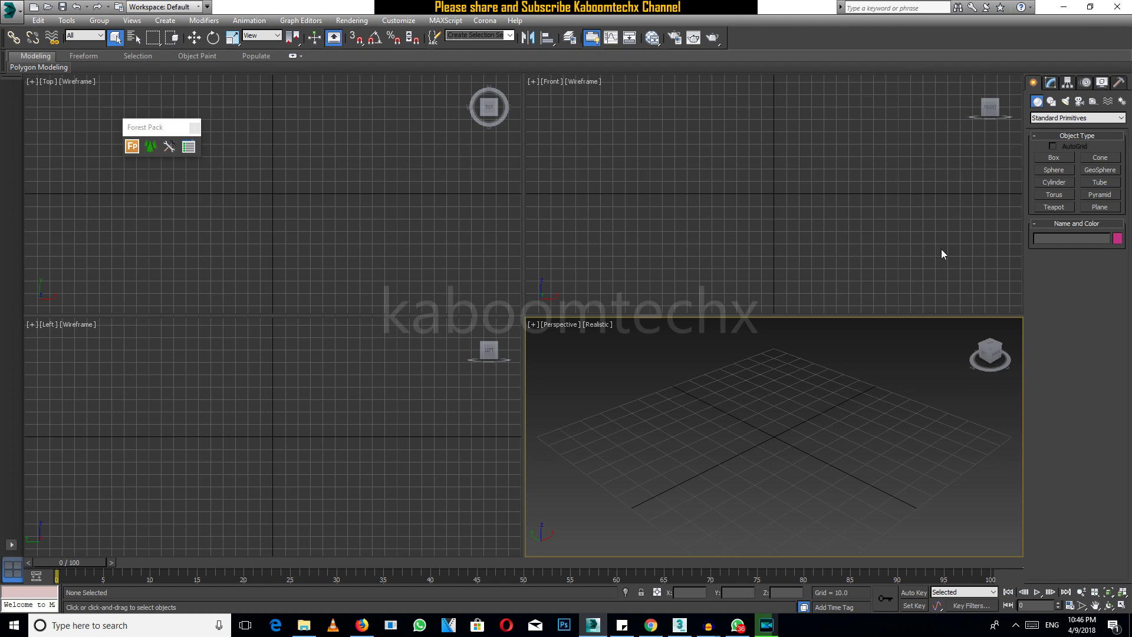
# Step: Collapse the Graphite Modeling ribbon and dock the floating Forest Pack toolbar onto the main toolbar
pyautogui.click(591, 39)
pyautogui.moveTo(155, 128)
pyautogui.mouseDown()
pyautogui.moveTo(670, 70)
pyautogui.moveTo(750, 40)
pyautogui.mouseUp()
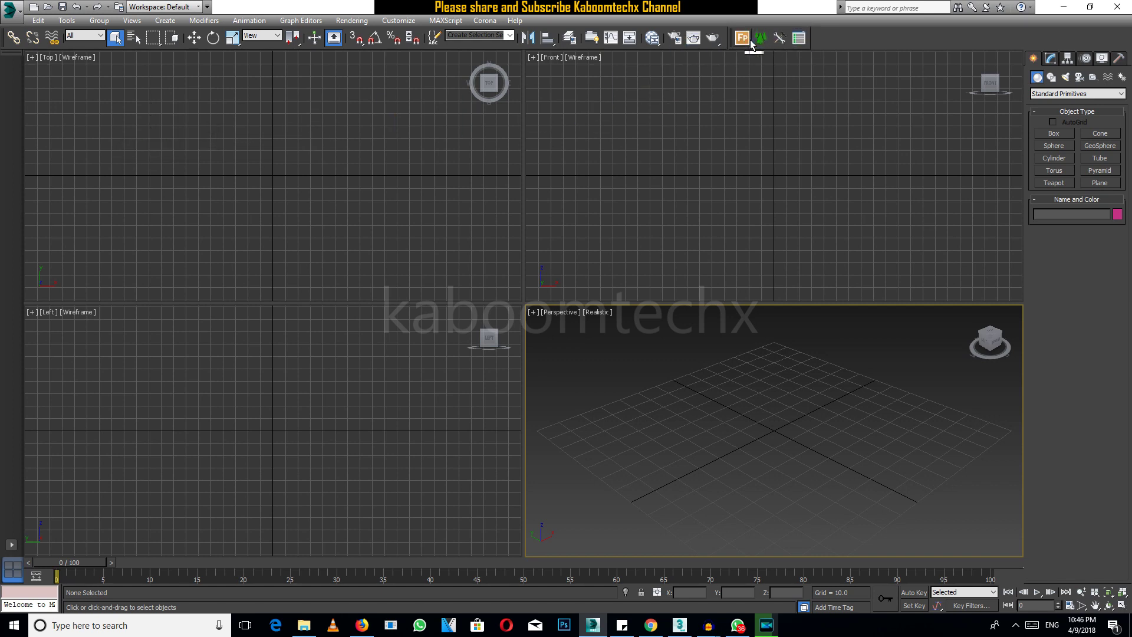